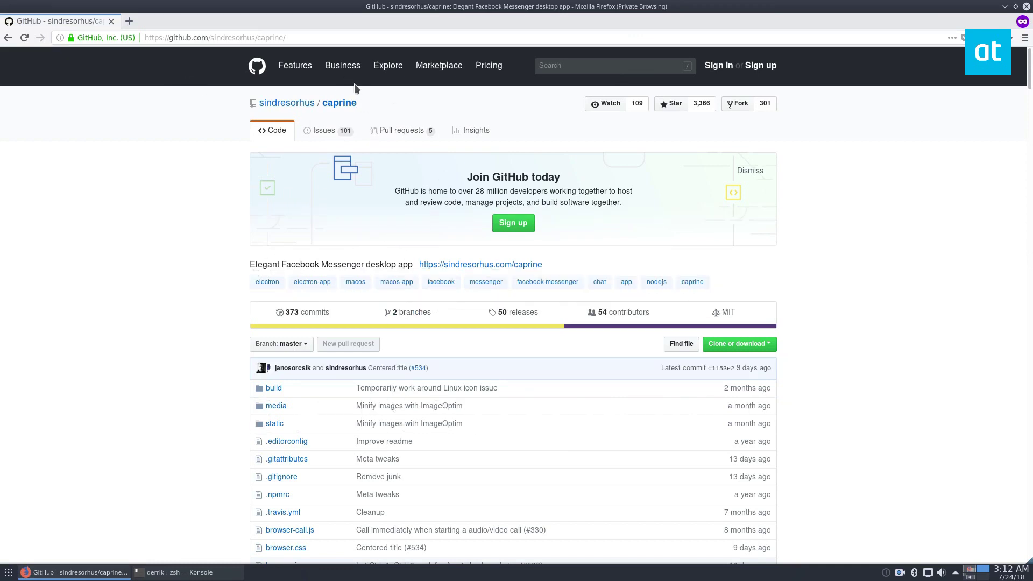
# Open the Linux download link for the .AppImage or .deb file from the Install section of the Caprine readme.
pyautogui.scroll(-4, 63, 501)
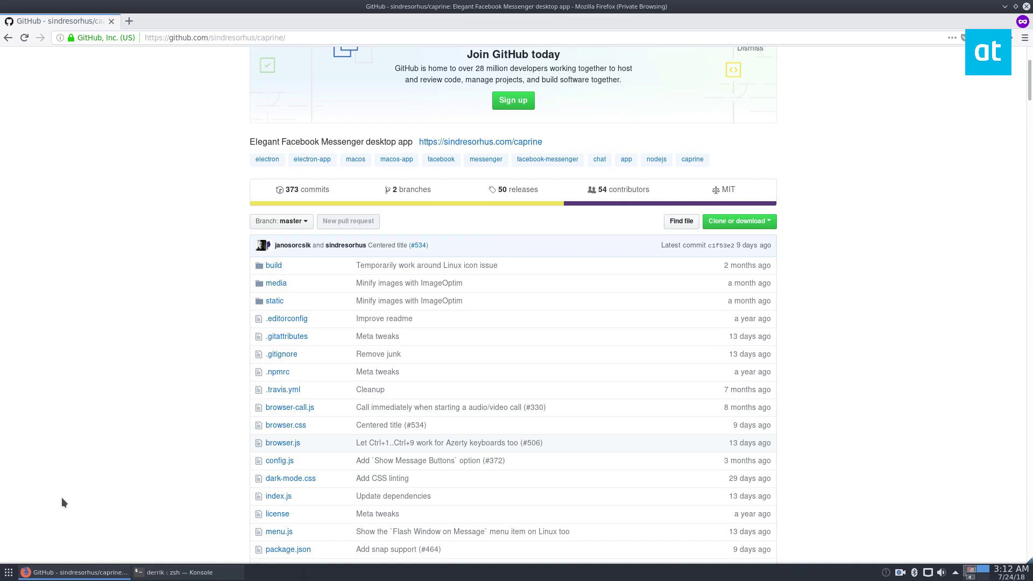
pyautogui.scroll(-5, 121, 272)
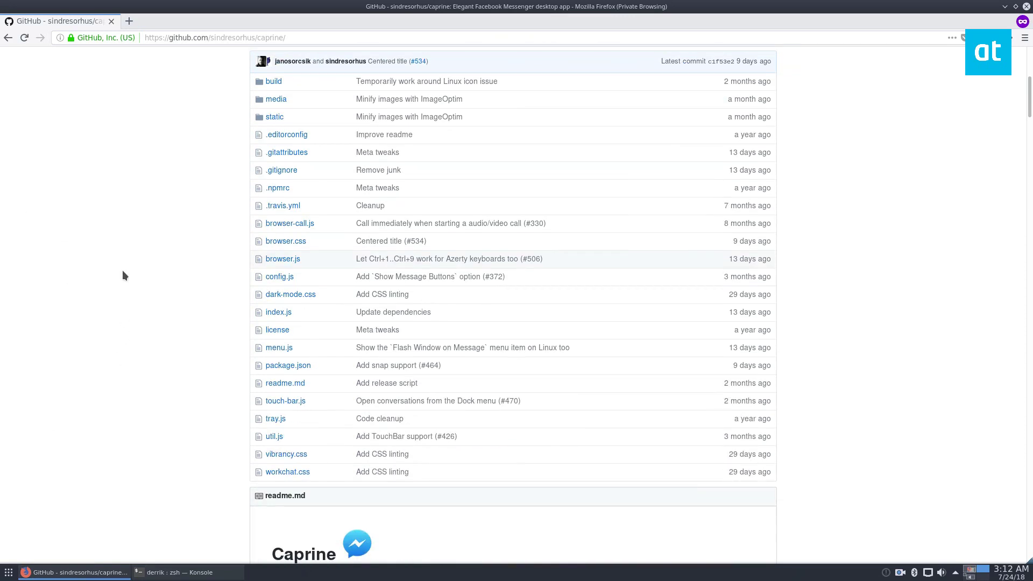
pyautogui.scroll(-3, 105, 207)
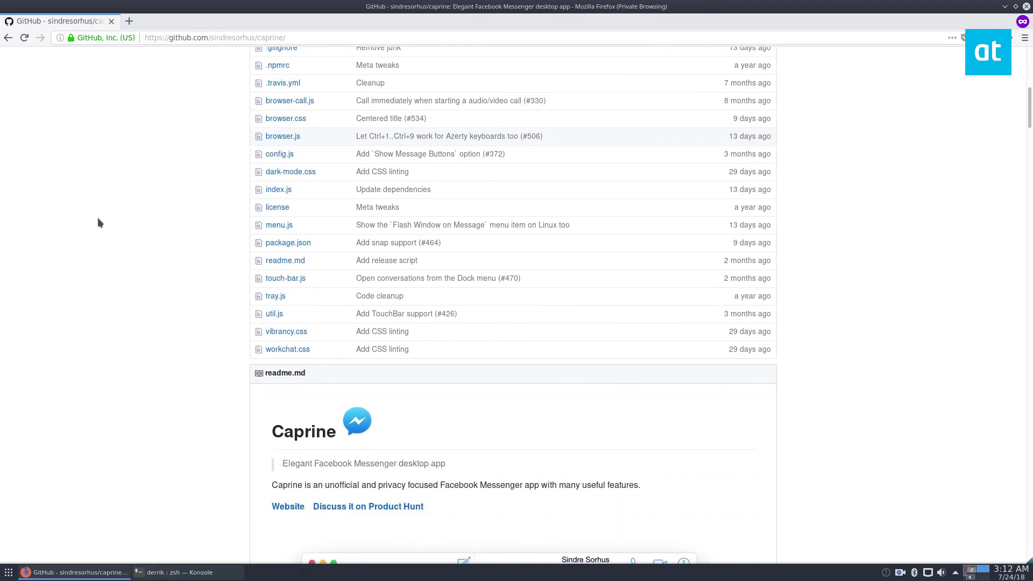
pyautogui.scroll(-10, 97, 223)
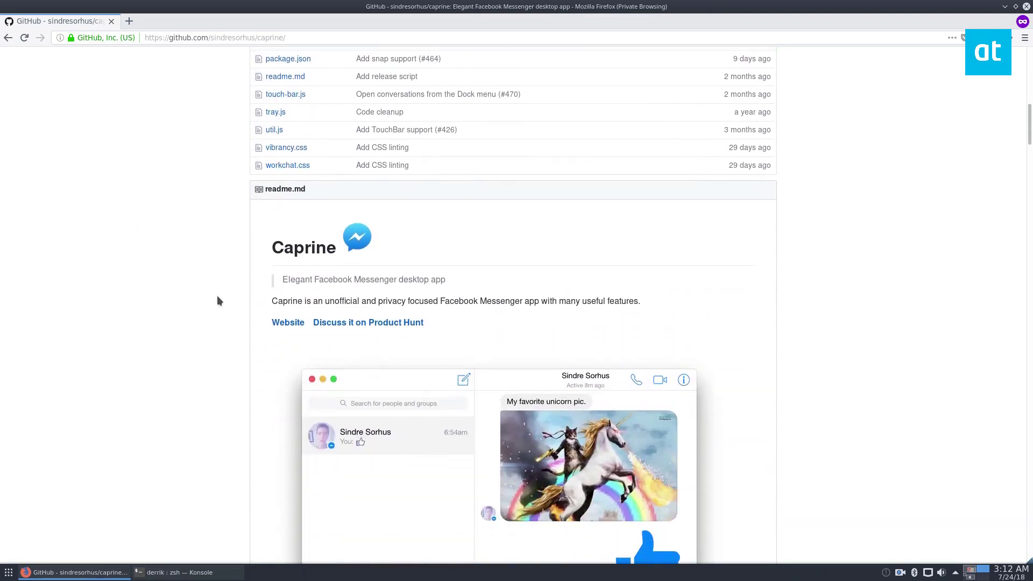
pyautogui.scroll(-9, 484, 265)
pyautogui.scroll(6, 507, 321)
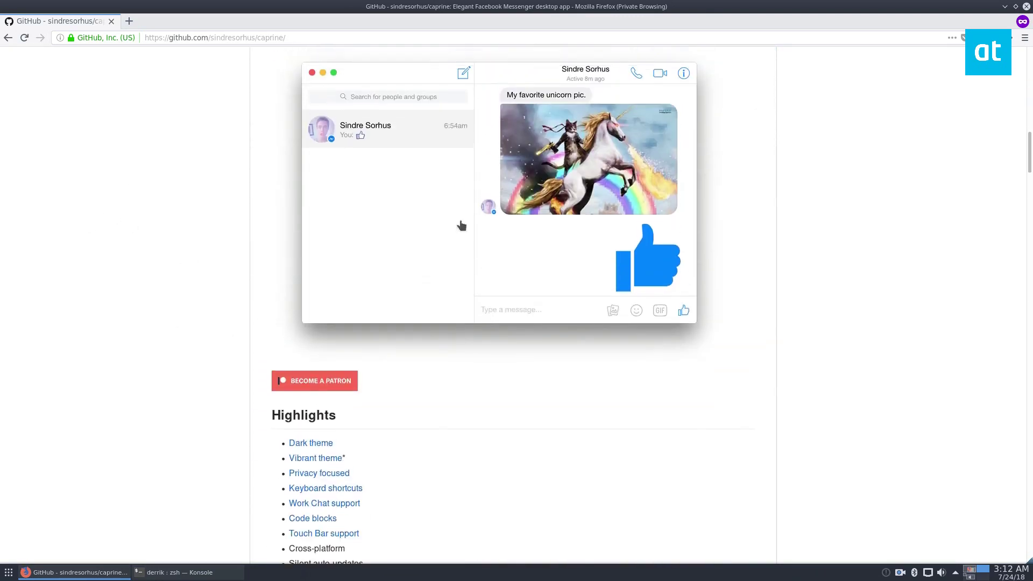
pyautogui.scroll(8, 394, 194)
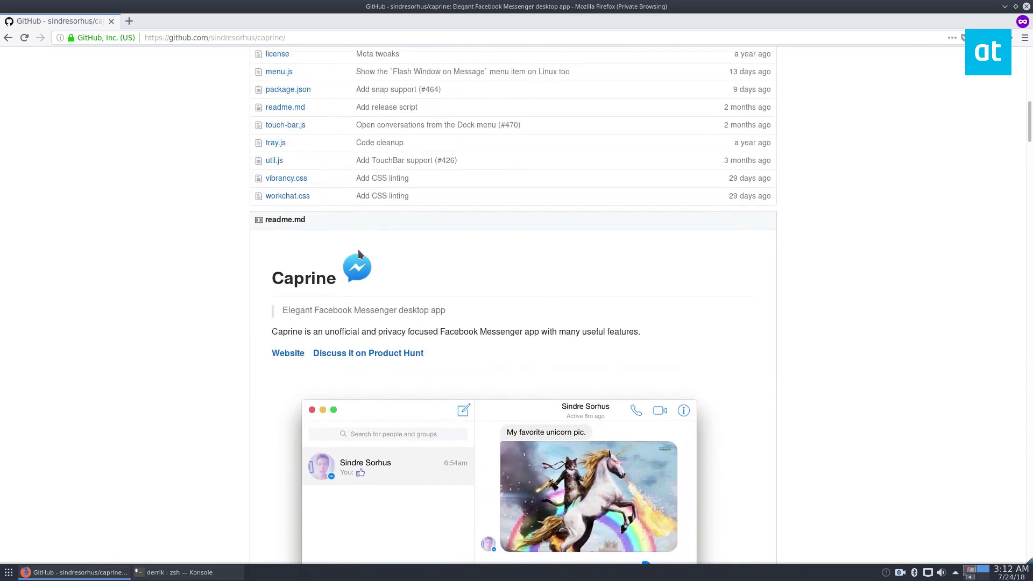
pyautogui.scroll(-20, 342, 284)
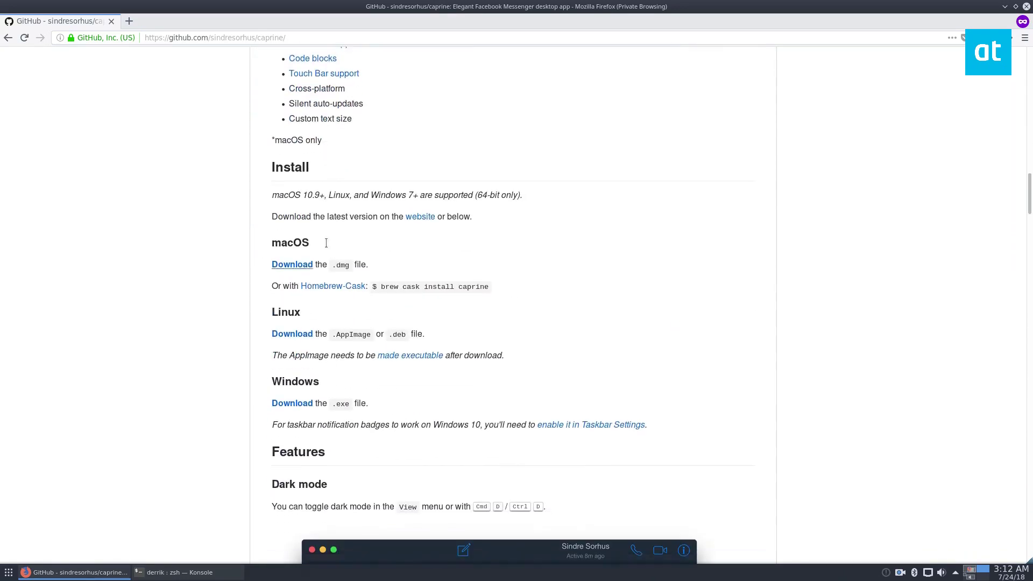
pyautogui.scroll(-1, 334, 299)
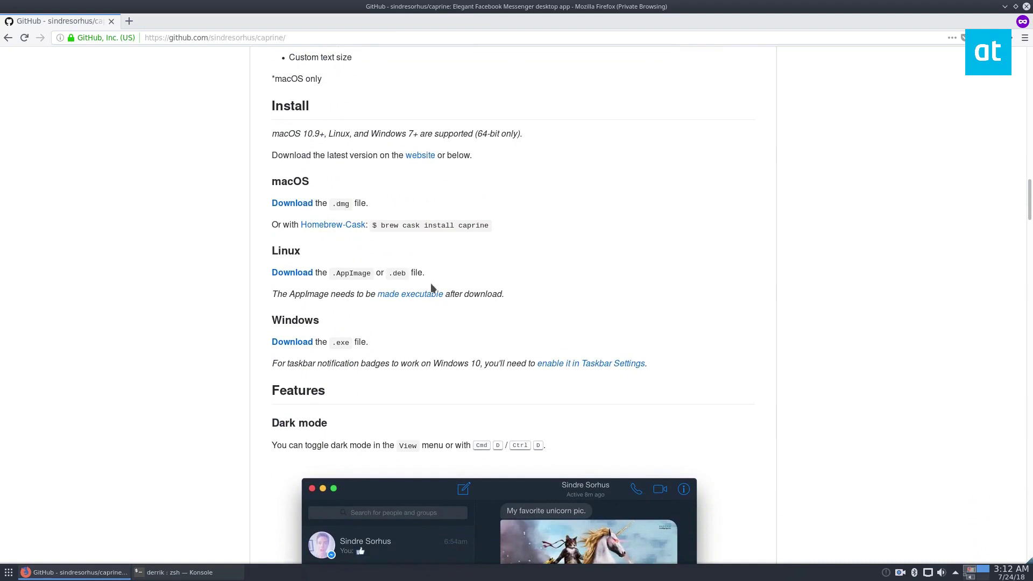
pyautogui.click(291, 272)
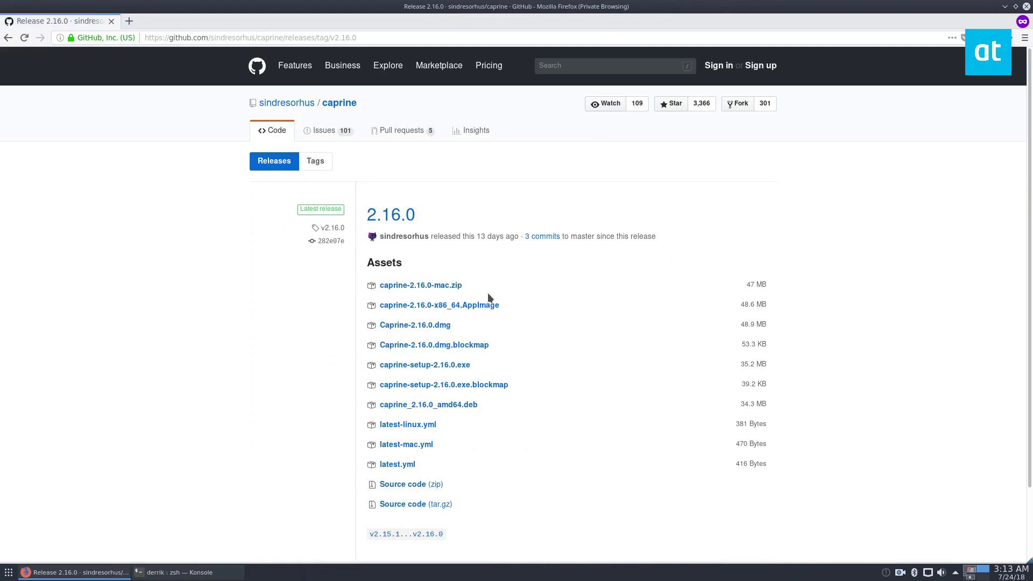
# Copy the link address of caprine-2.16.0-x86_64.AppImage from the 2.16.0 release assets.
pyautogui.rightClick(474, 305)
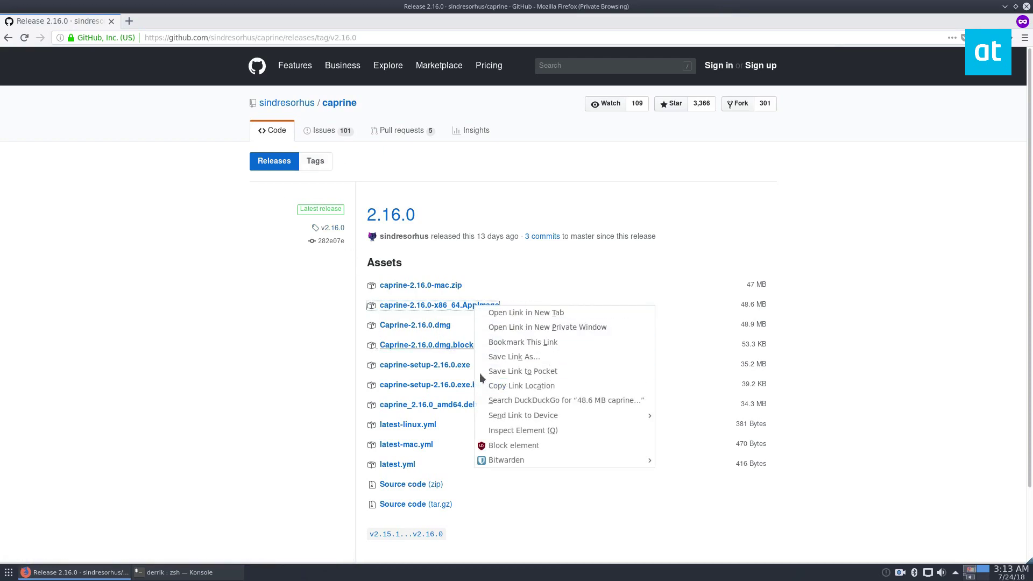
pyautogui.click(528, 388)
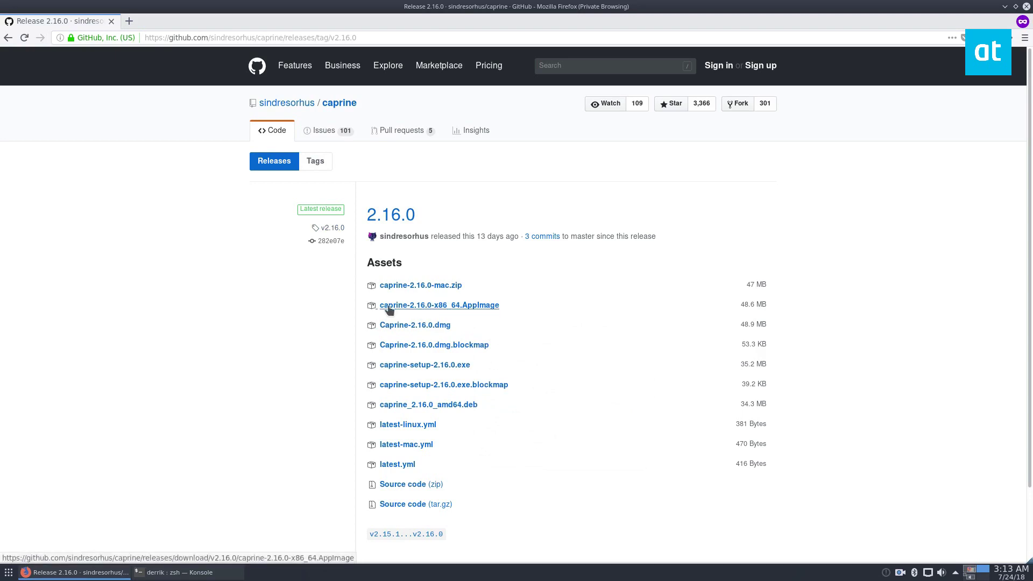
pyautogui.rightClick(411, 307)
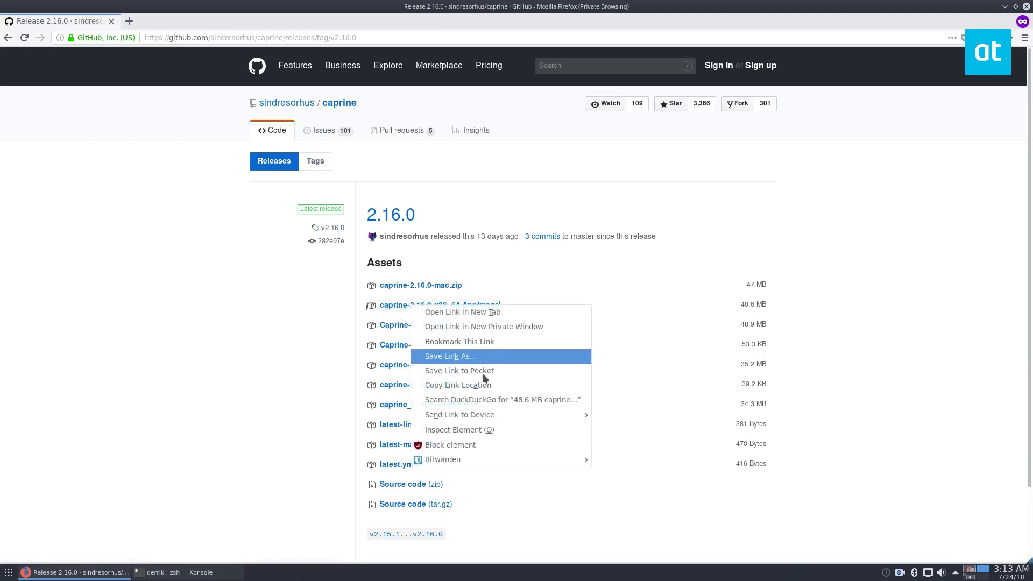
pyautogui.click(466, 386)
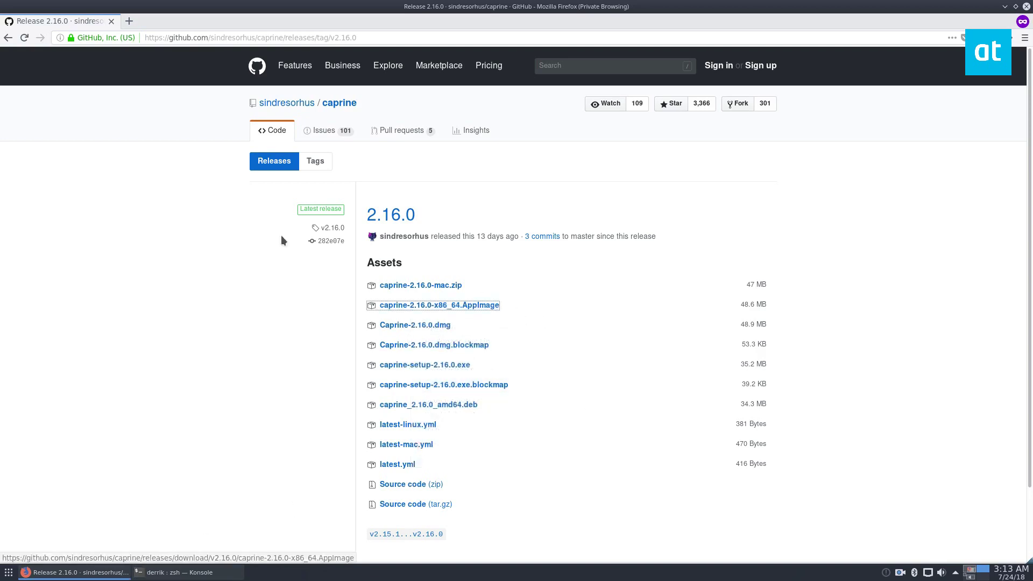
# Switch to the Konsole terminal, reposition its window and minimize Firefox behind it.
pyautogui.click(177, 572)
pyautogui.moveTo(393, 61); pyautogui.dragTo(433, 224)
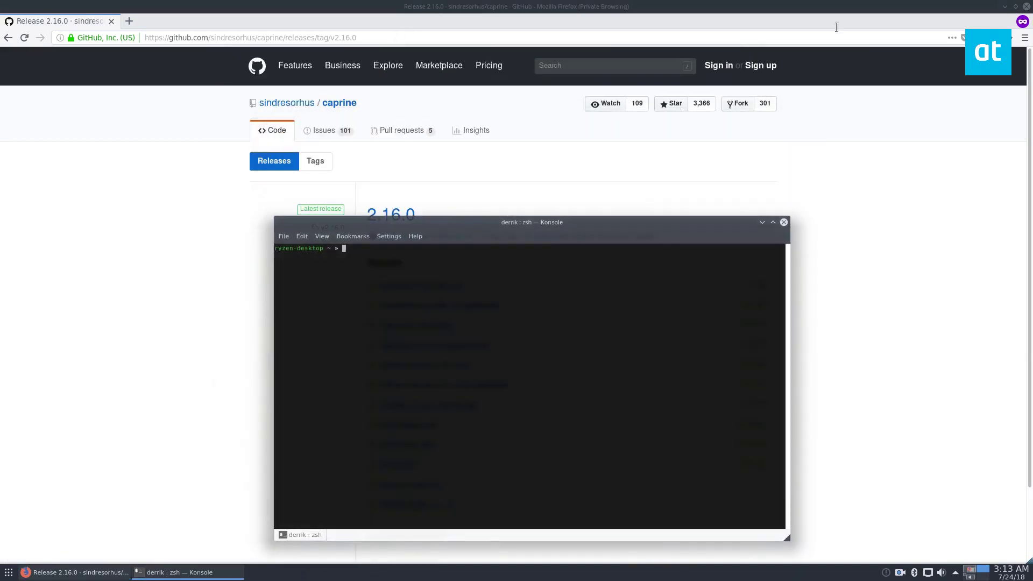
pyautogui.click(1005, 6)
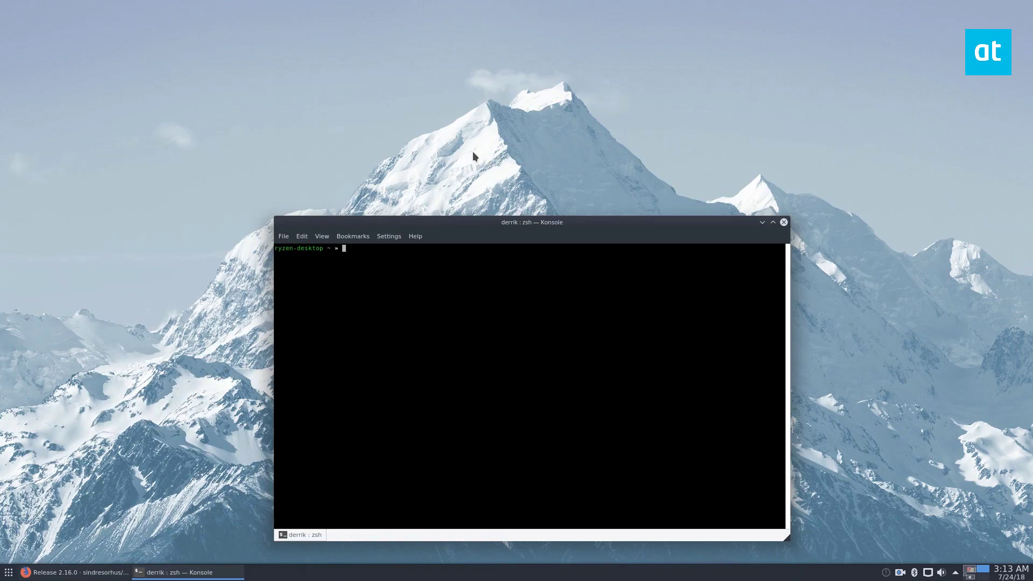
# Create the folder ~/AppImage with mkdir -p and change into it.
pyautogui.write('mkdir -p ~/APp')
pyautogui.press('BackSpace')
pyautogui.press('BackSpace')
pyautogui.write('ppImag e')
pyautogui.press('Return')
pyautogui.write('cd AppImage')
pyautogui.press('Return')
# Download caprine-2.16.0-x86_64.AppImage into the AppImage folder using wget with the copied link.
pyautogui.write('wget')
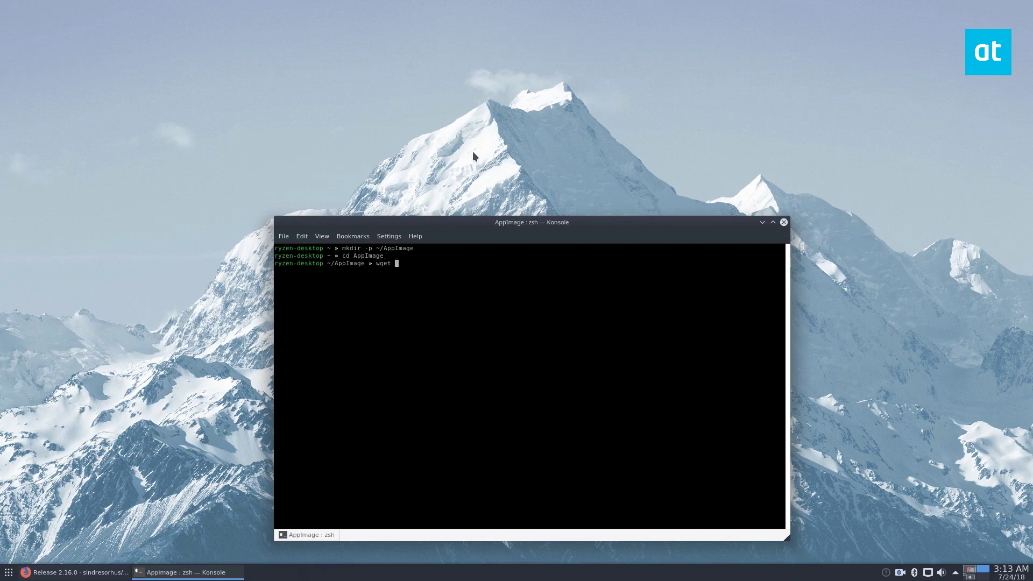
pyautogui.hotkey('ctrl', 'shift', 'v')
pyautogui.press('Return')
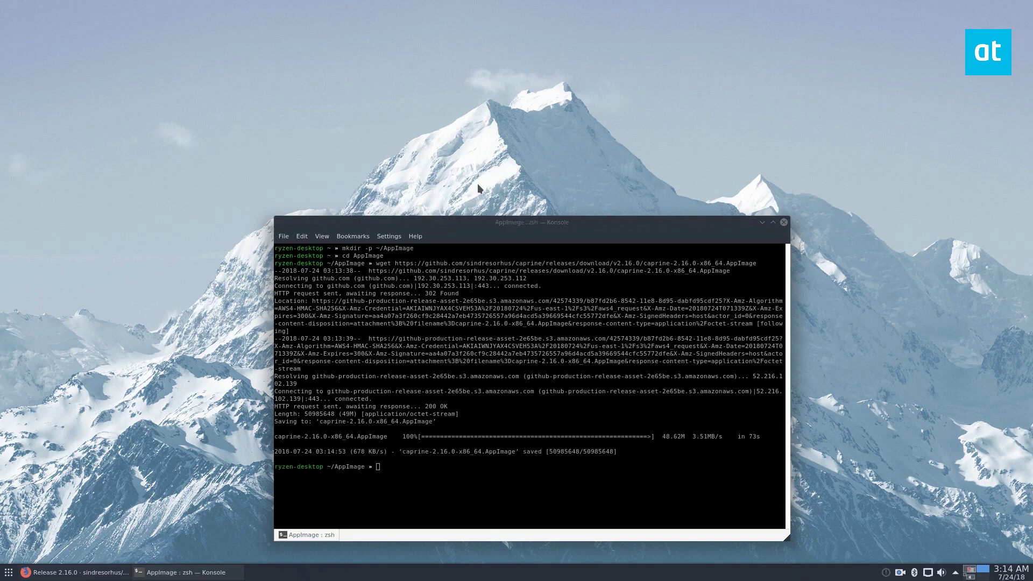
# List the contents of the AppImage folder with ls.
pyautogui.moveTo(583, 346); pyautogui.dragTo(609, 360)
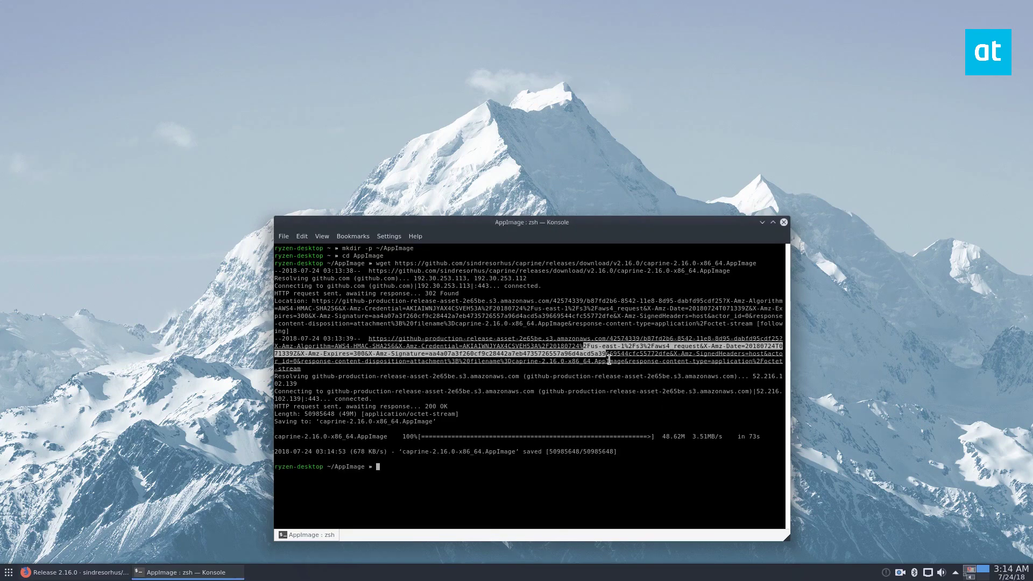
pyautogui.write('ls')
pyautogui.press('Return')
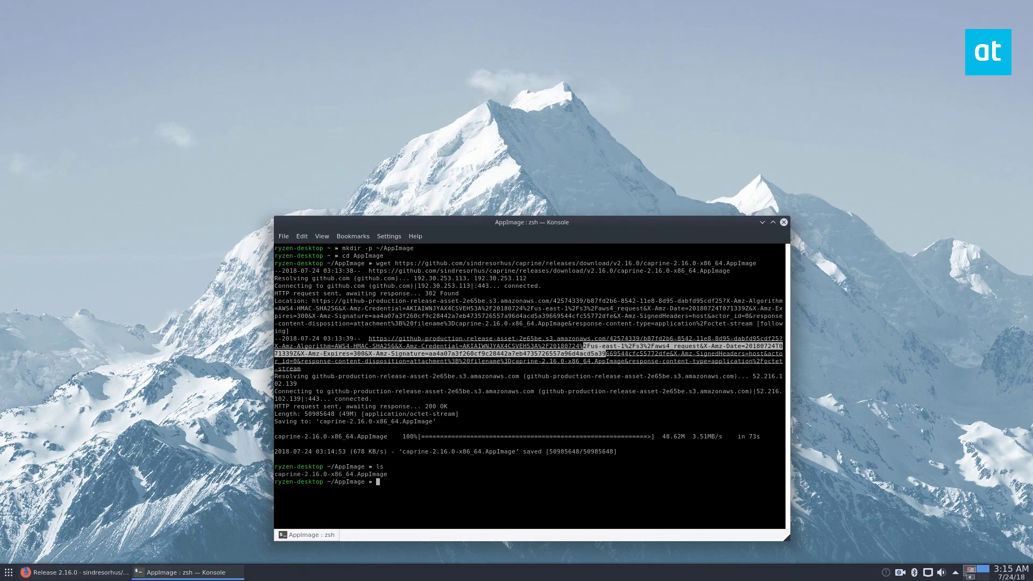
# Make caprine-2.16.0-x86_64.AppImage executable with chmod +x and launch it from the terminal.
pyautogui.write('chmod +x ca')
pyautogui.press('Tab')
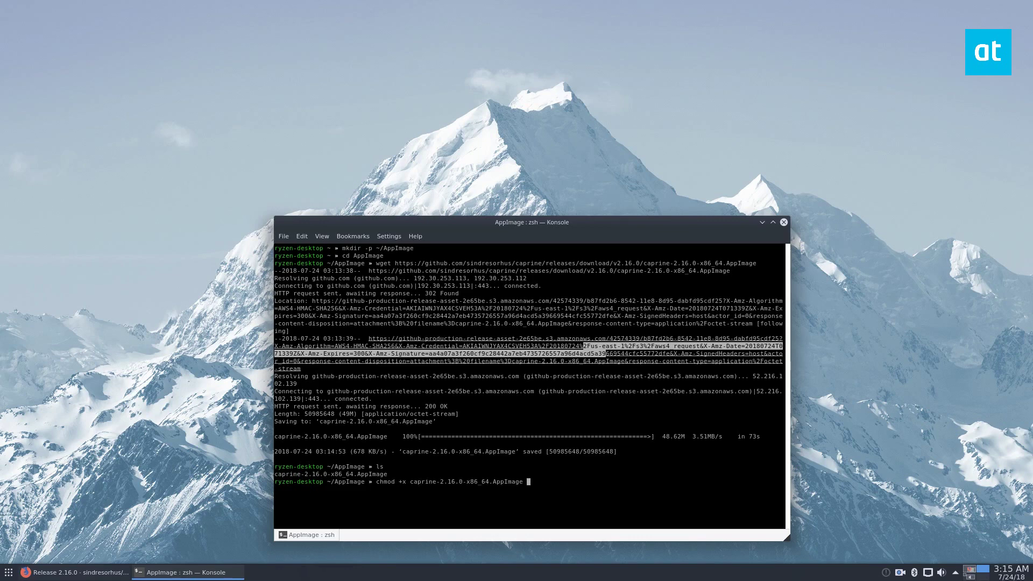
pyautogui.press('Return')
pyautogui.write('./caop')
pyautogui.press('Tab')
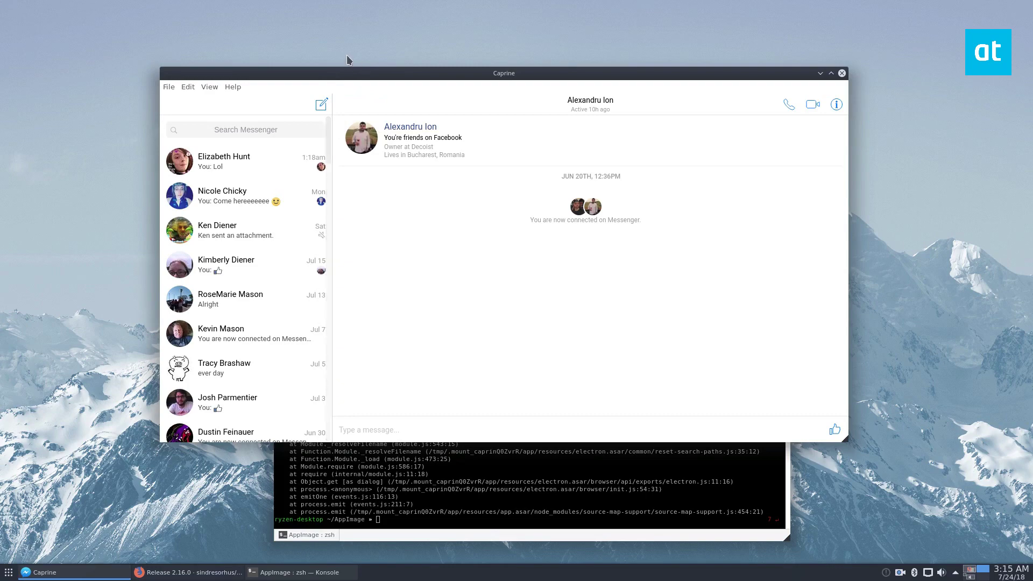
# Rearrange the Caprine and Konsole windows on the desktop so that Caprine's menu bar and the terminal are both accessible.
pyautogui.moveTo(332, 75); pyautogui.dragTo(346, 92)
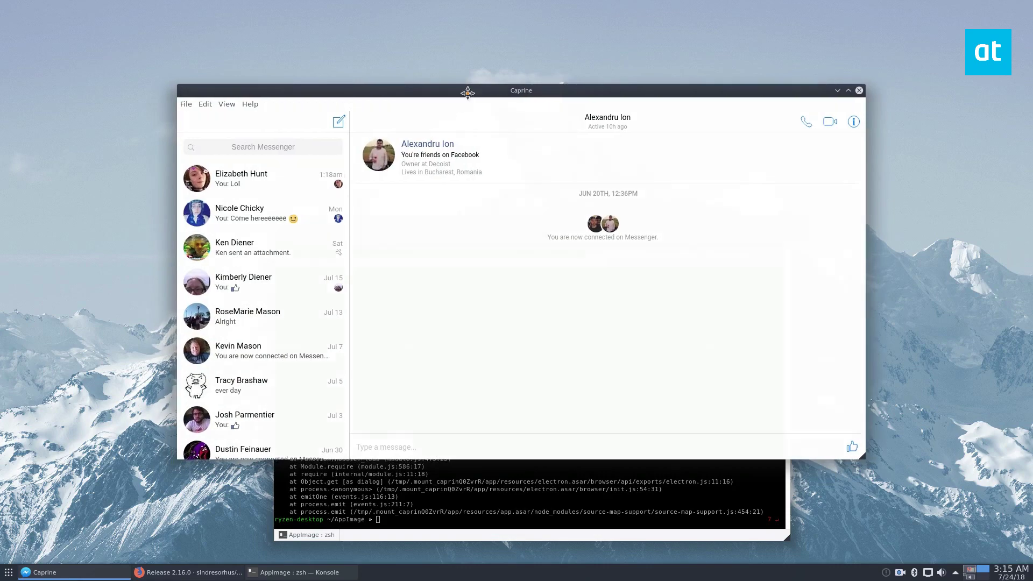
pyautogui.moveTo(464, 91); pyautogui.dragTo(614, 17)
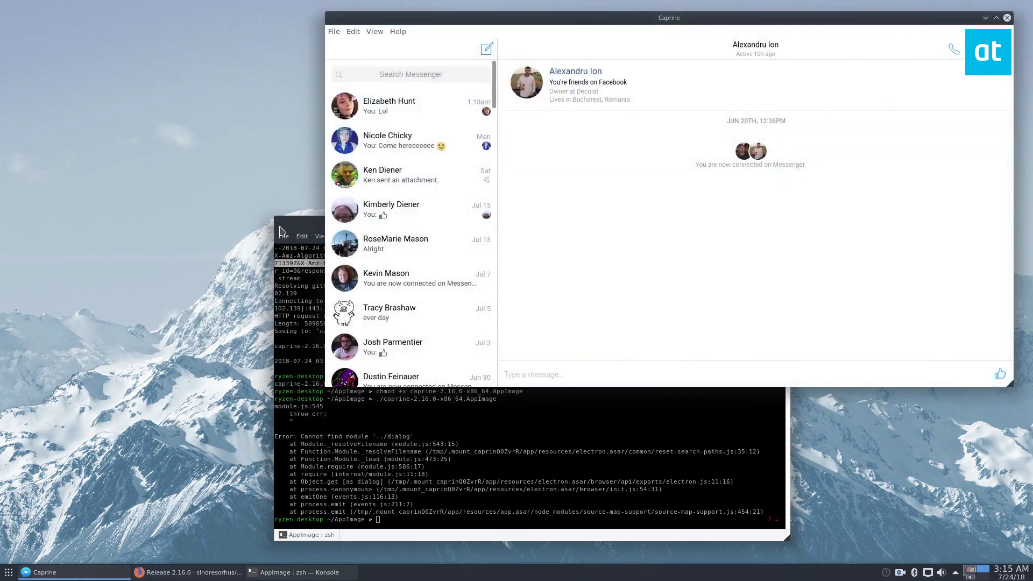
pyautogui.moveTo(295, 222); pyautogui.dragTo(139, 238)
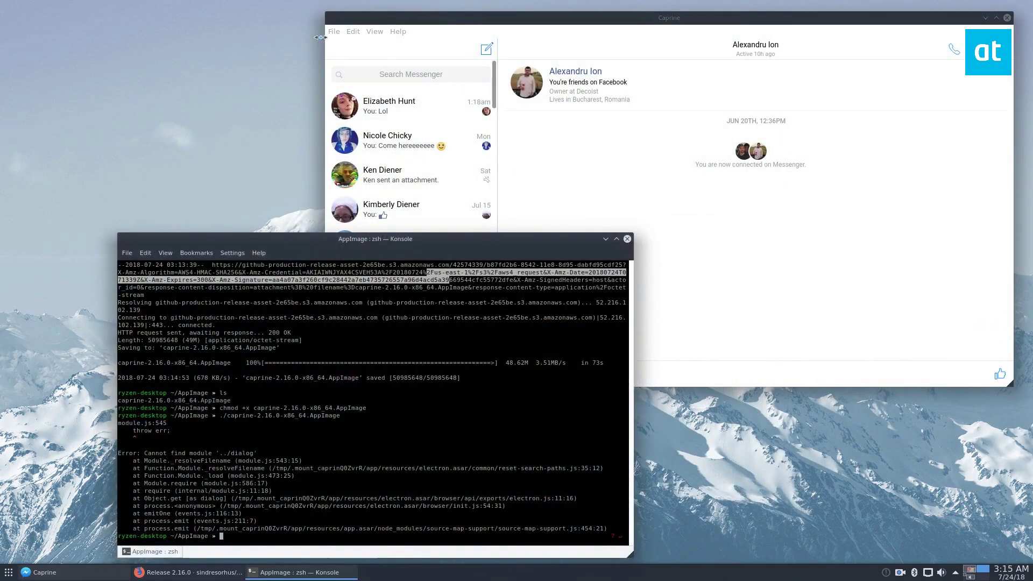
# Turn on Caprine's dark mode, and toggle the conversation sidebar off and back on.
pyautogui.click(375, 32)
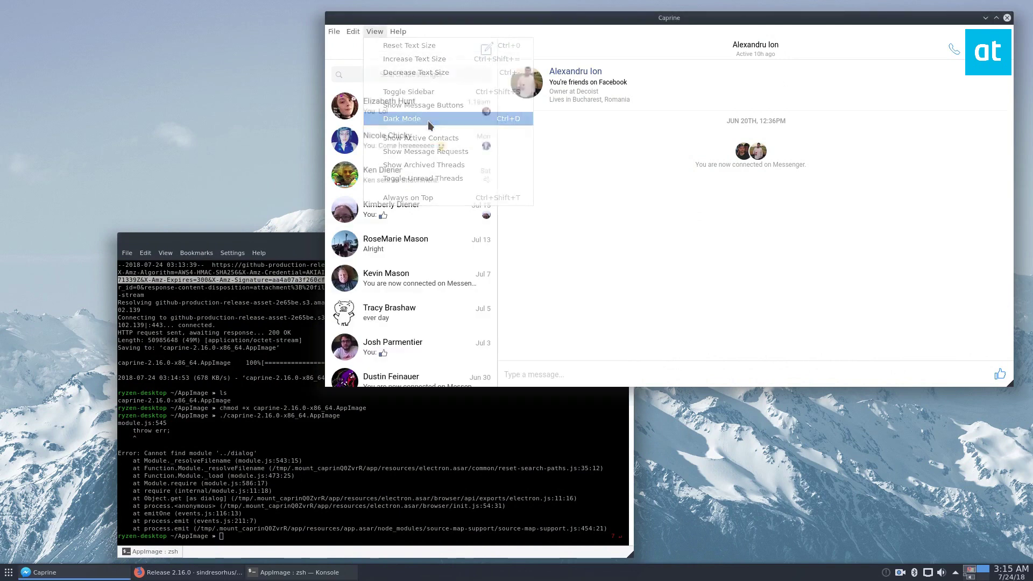
pyautogui.click(402, 118)
pyautogui.click(375, 32)
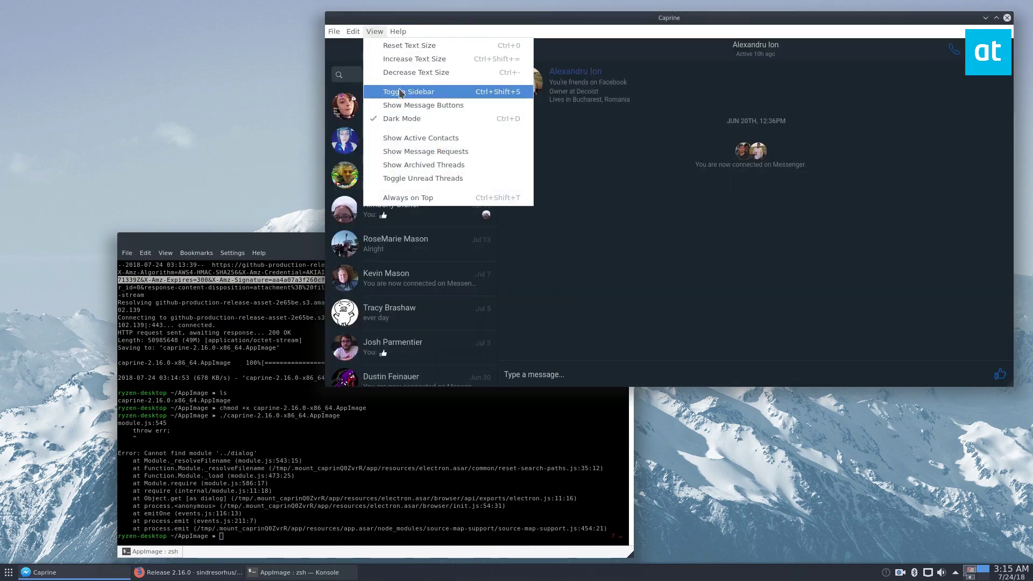
pyautogui.click(400, 92)
pyautogui.click(375, 31)
pyautogui.click(392, 91)
# Decrease Caprine's text size one step and increase it back, and switch dark mode off.
pyautogui.click(375, 31)
pyautogui.click(403, 73)
pyautogui.click(376, 32)
pyautogui.click(398, 58)
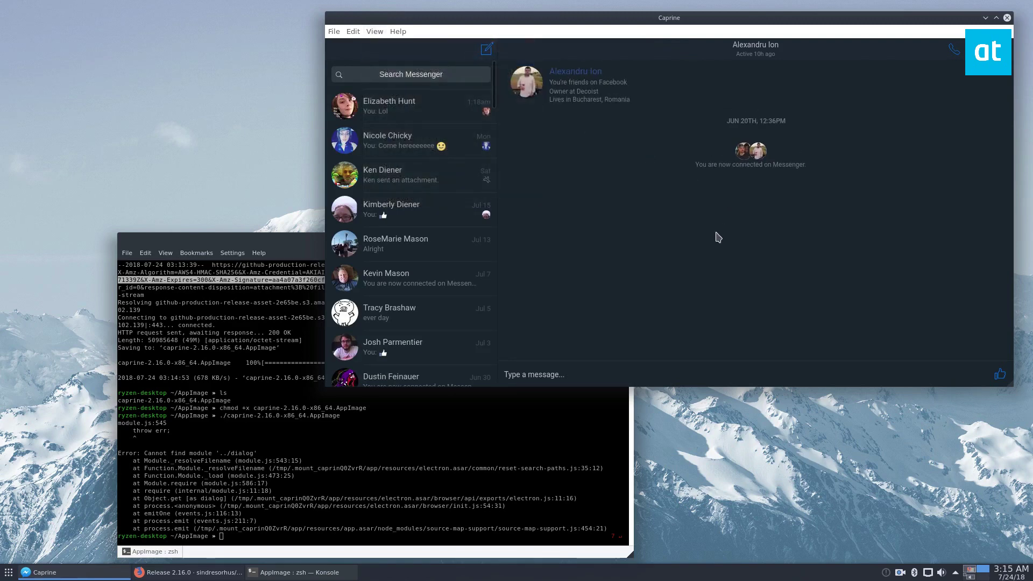
pyautogui.click(375, 32)
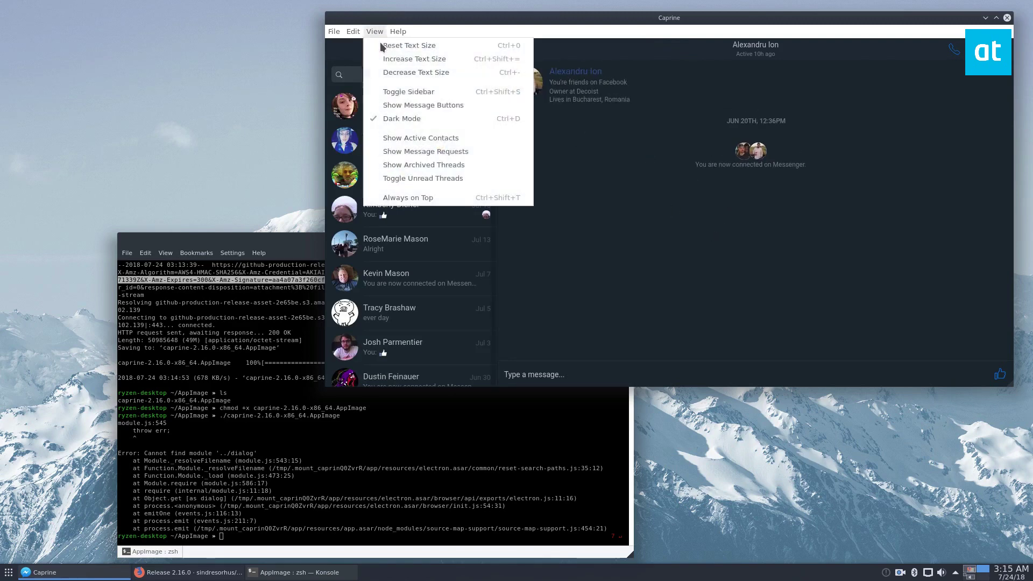
pyautogui.click(396, 119)
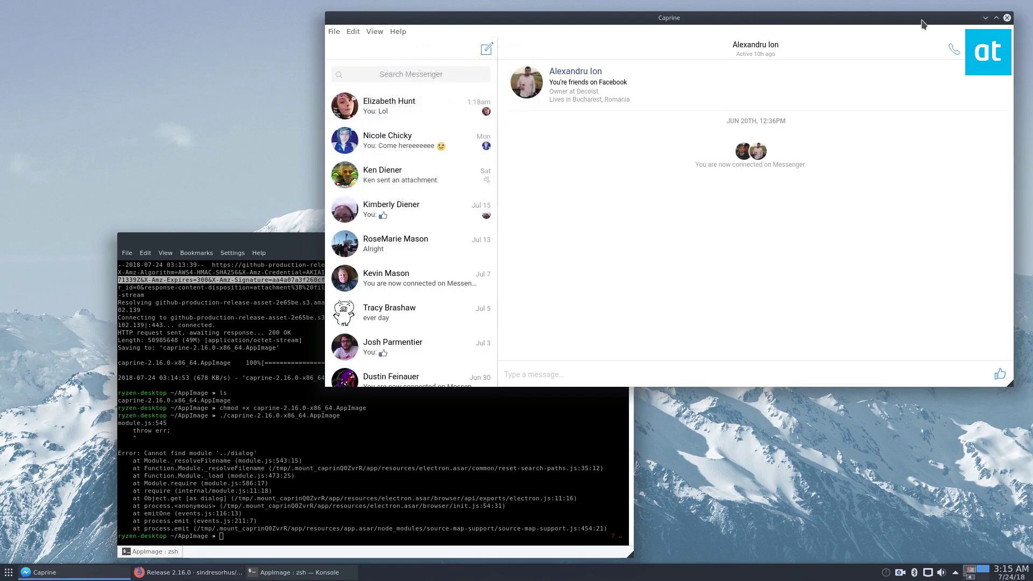
# Minimize the Caprine window and use Toggle on caprine's system tray entry.
pyautogui.click(985, 18)
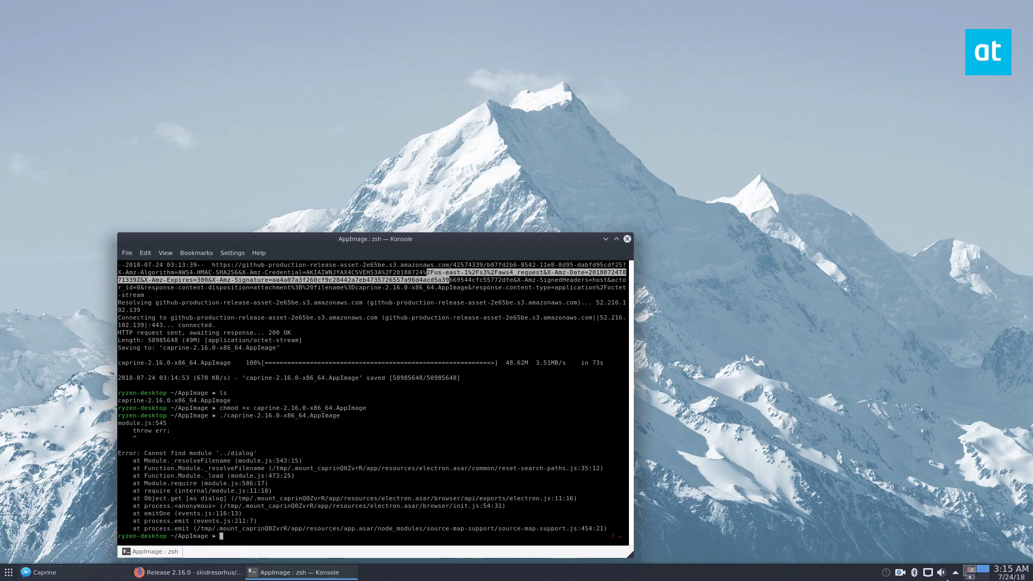
pyautogui.click(956, 572)
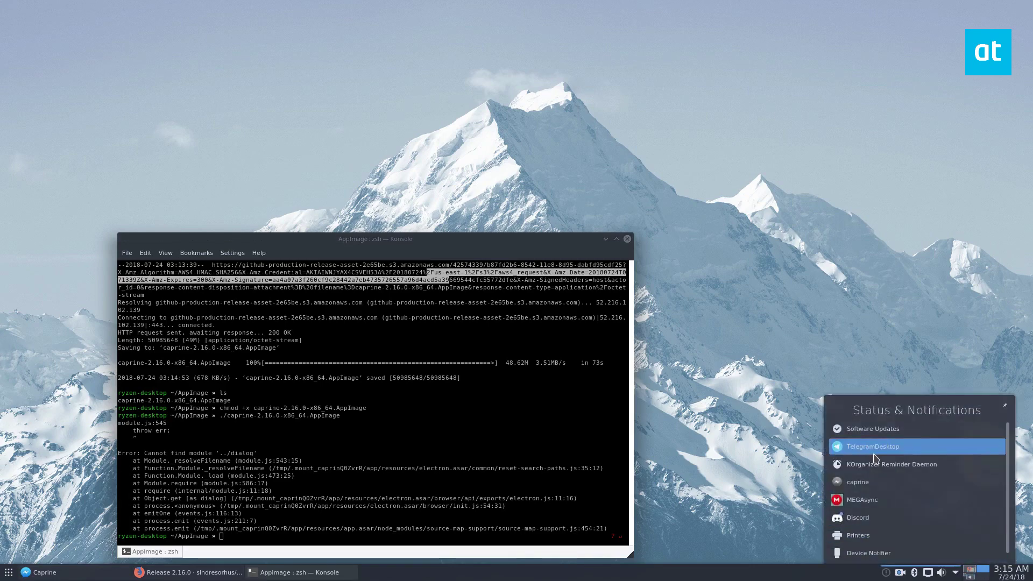
pyautogui.rightClick(878, 483)
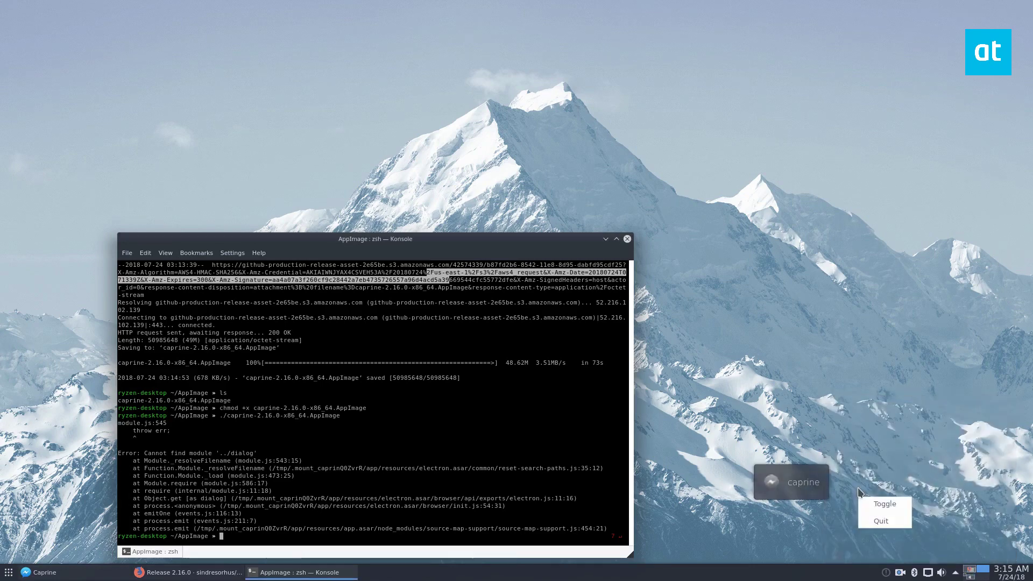
pyautogui.click(884, 504)
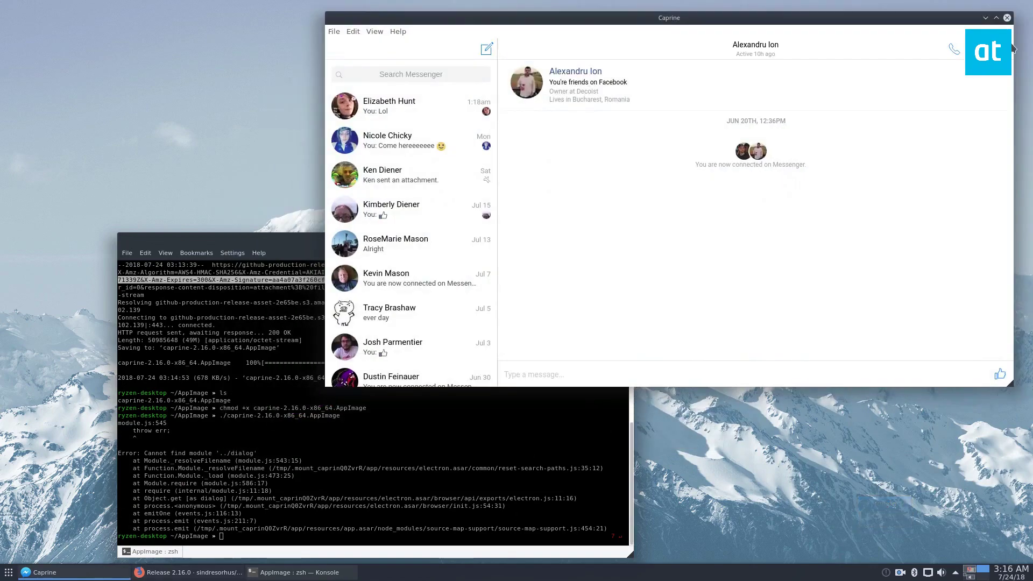
# Use Toggle on caprine's system tray entry once more, and move the Caprine window closer to the middle of the desktop.
pyautogui.click(955, 573)
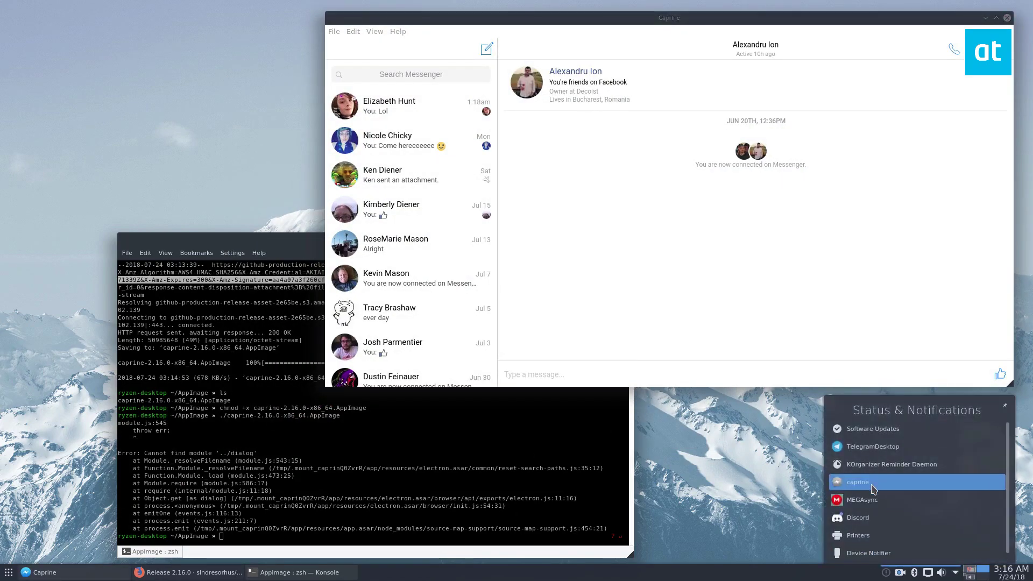
pyautogui.rightClick(873, 487)
pyautogui.click(886, 502)
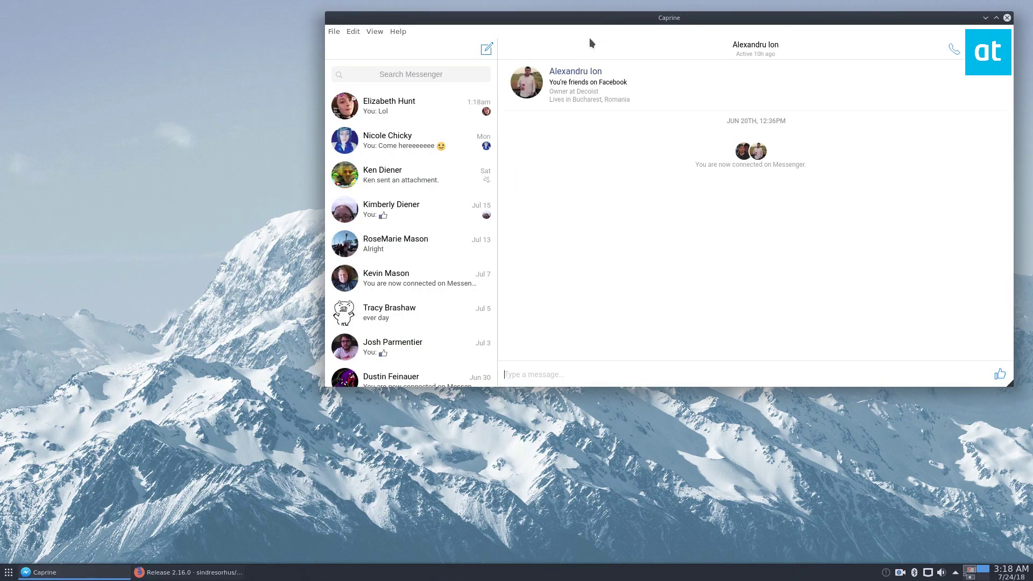
pyautogui.moveTo(748, 19); pyautogui.dragTo(530, 75)
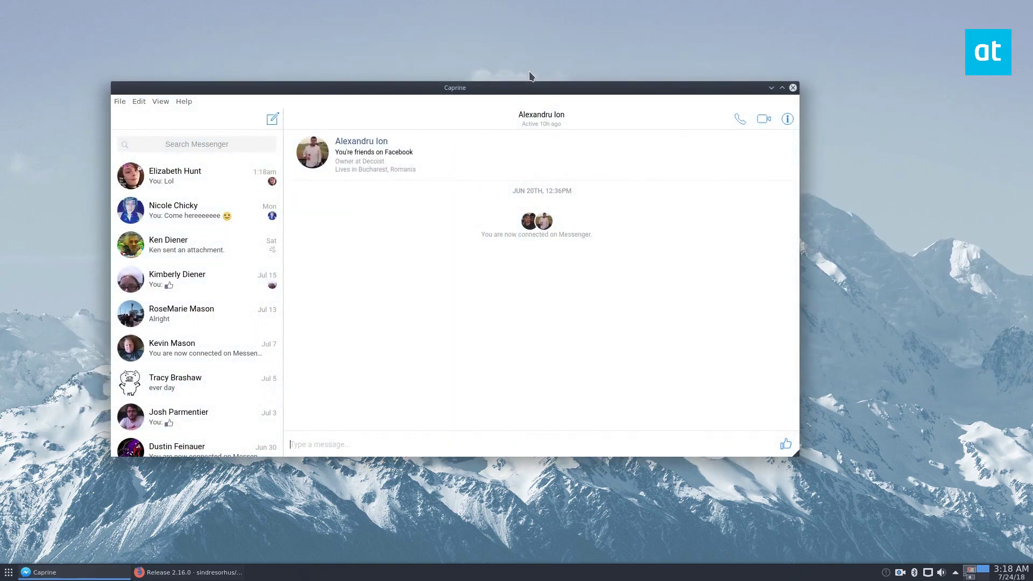